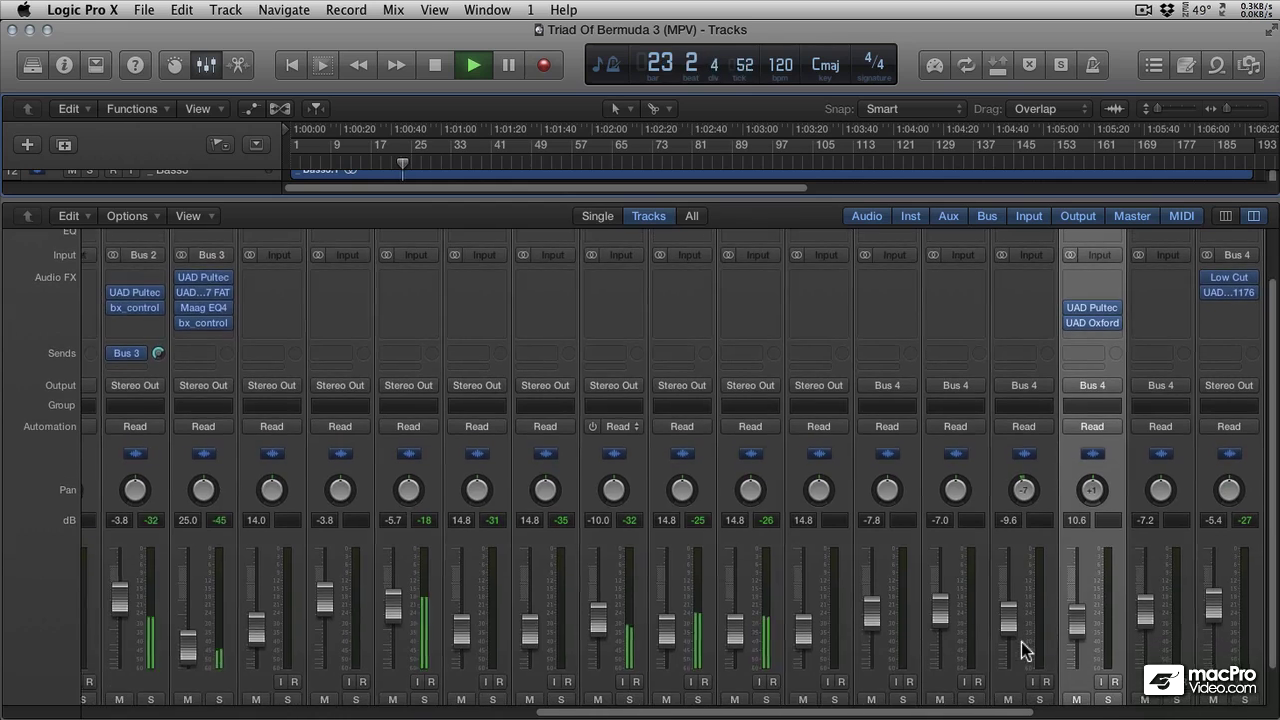
pyautogui.hscroll(2, 1021, 650)
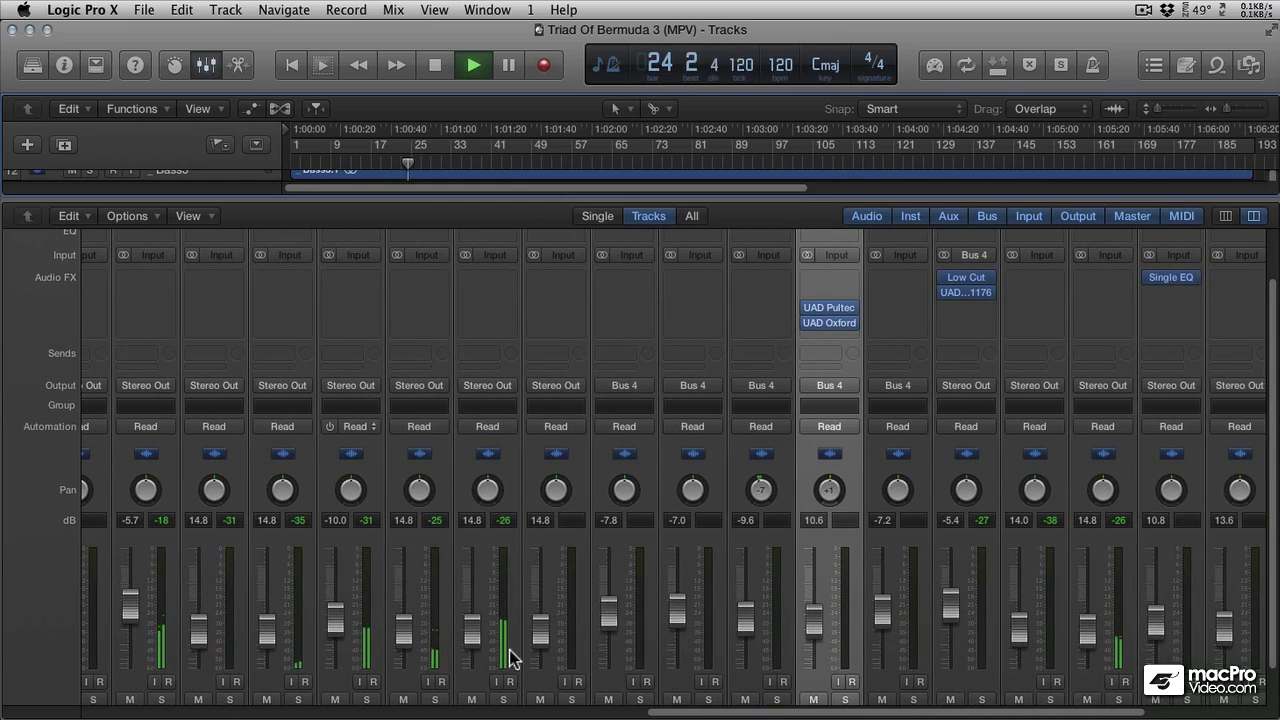
pyautogui.hscroll(2, 484, 640)
pyautogui.hscroll(2, 484, 640)
pyautogui.hscroll(2, 484, 640)
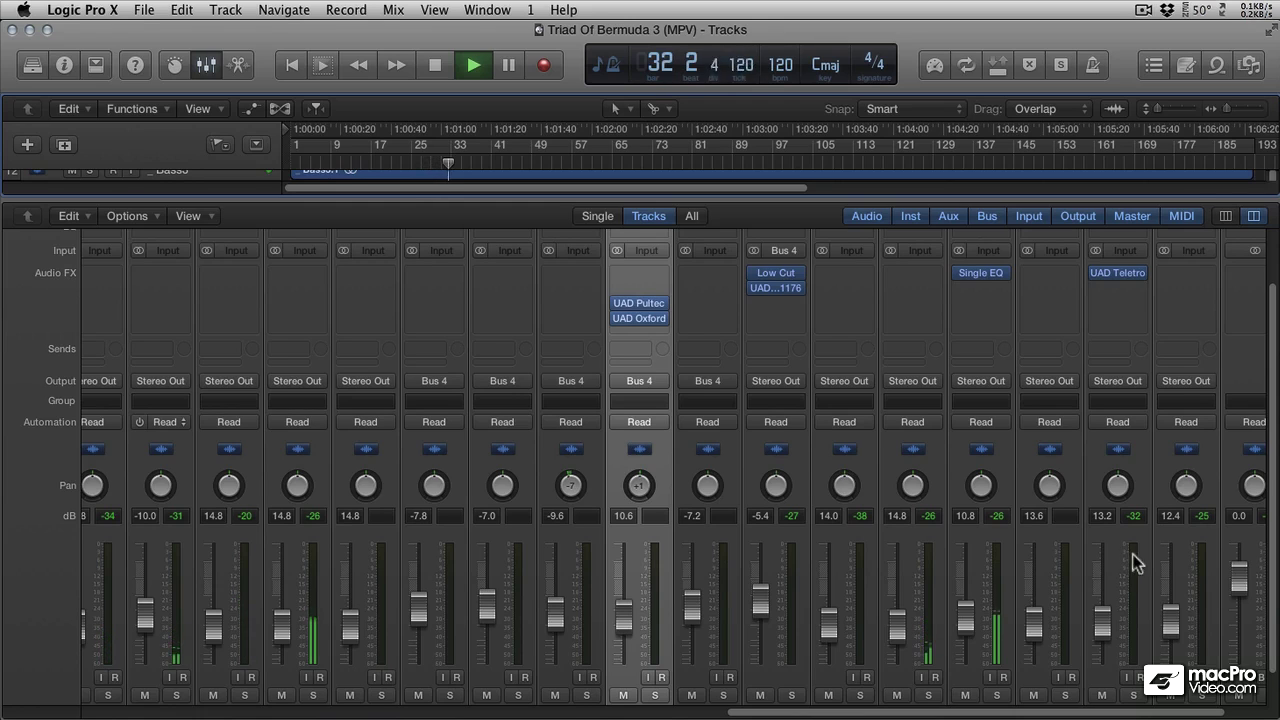
pyautogui.hscroll(4, 1127, 547)
pyautogui.hscroll(1, 1127, 547)
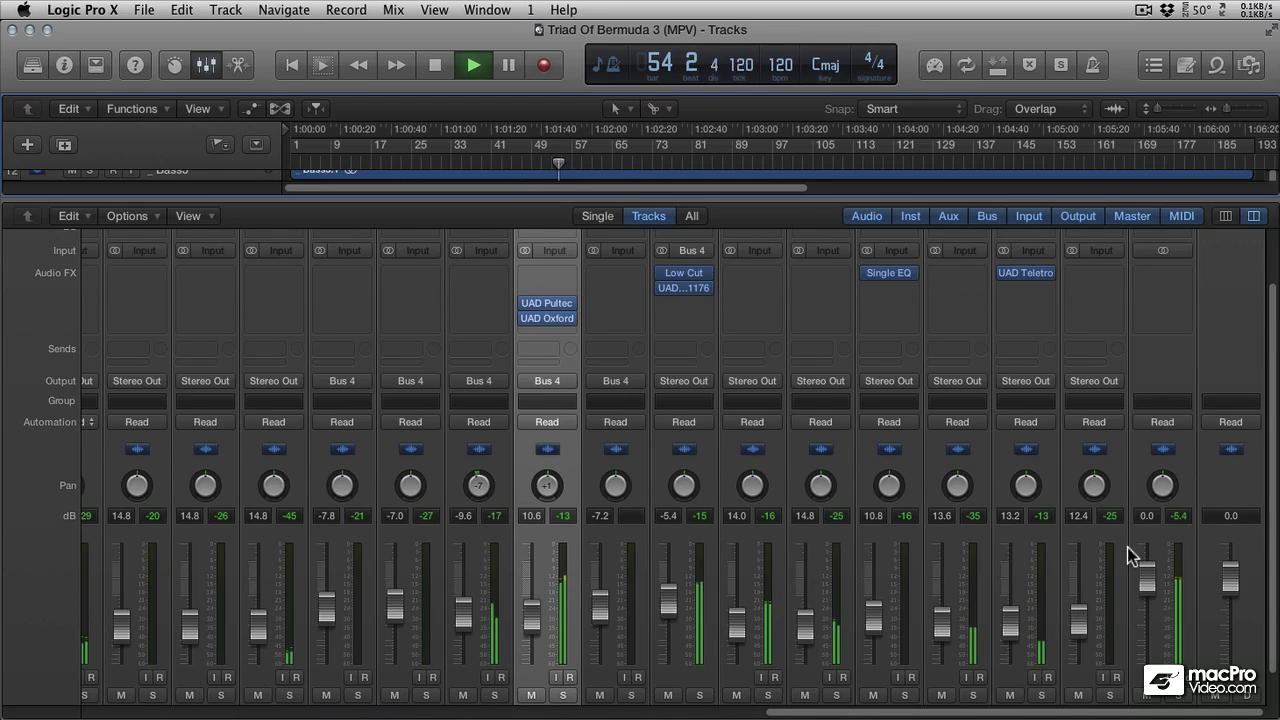
pyautogui.hscroll(1, 1127, 547)
pyautogui.hscroll(2, 1127, 547)
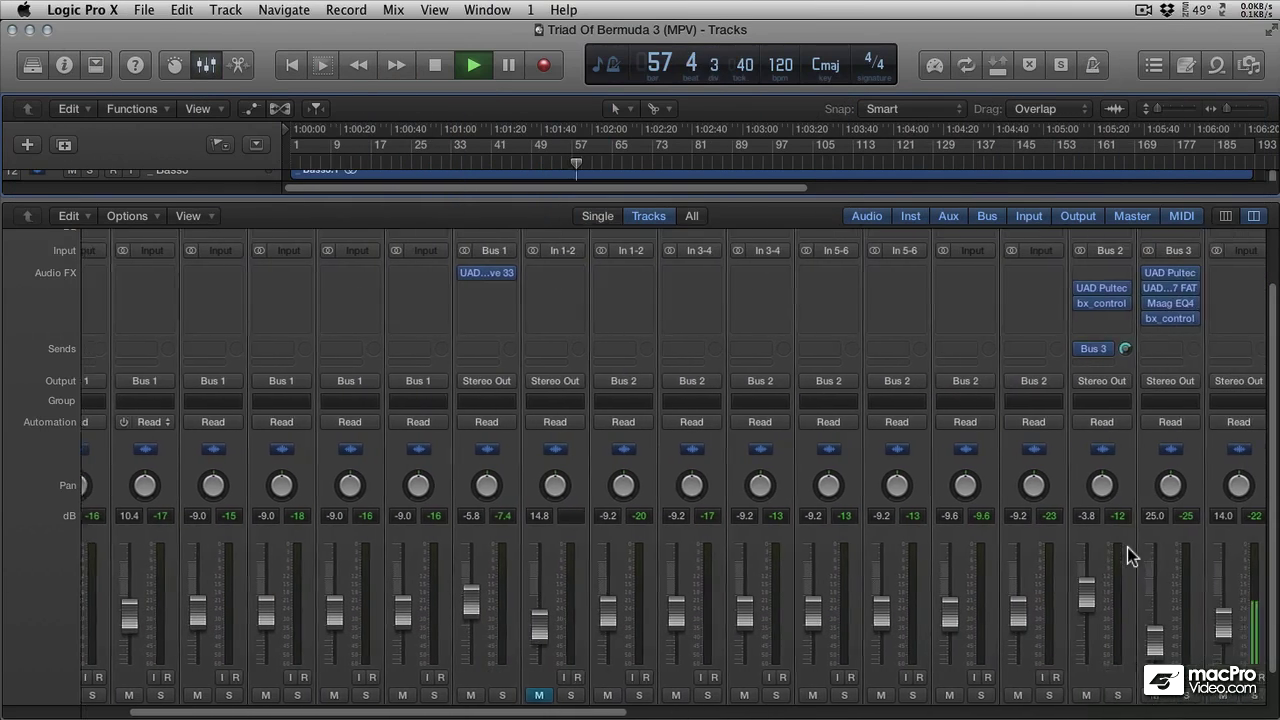
pyautogui.hscroll(5, 1127, 547)
pyautogui.hscroll(3, 1127, 547)
pyautogui.hscroll(2, 1127, 547)
pyautogui.hscroll(3, 1127, 547)
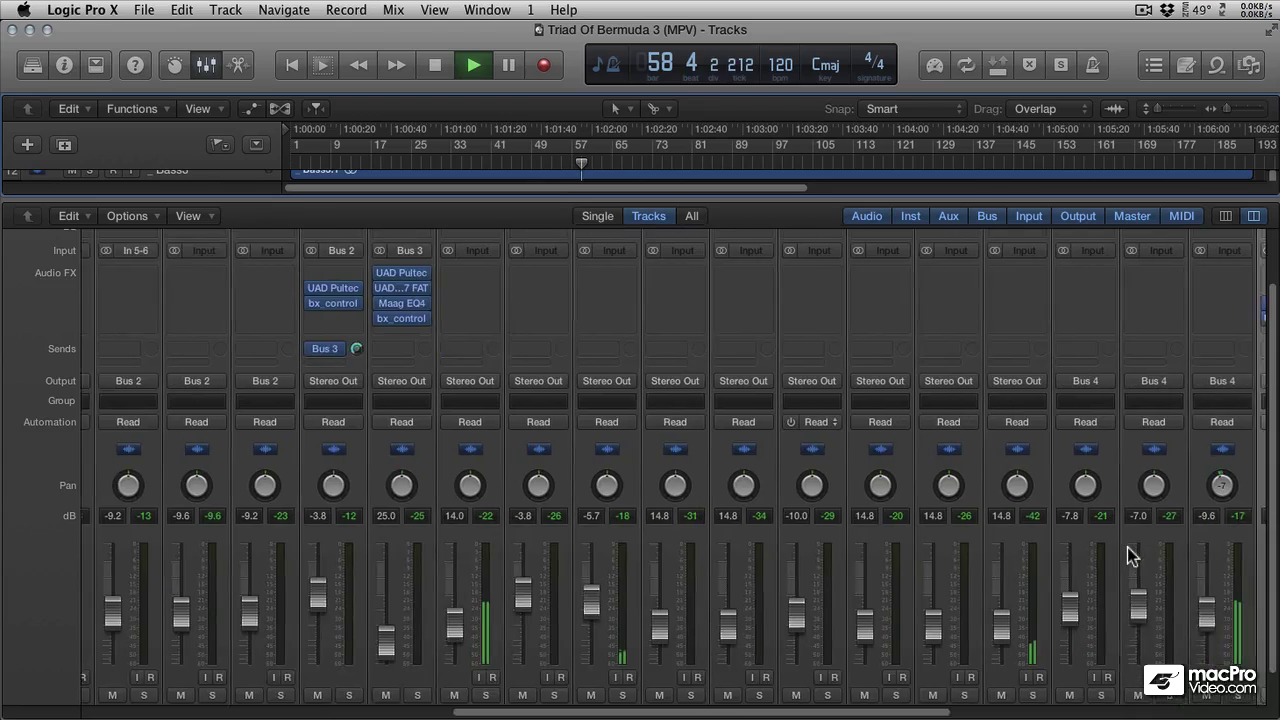
pyautogui.hscroll(2, 1127, 547)
pyautogui.hscroll(3, 1127, 547)
pyautogui.hscroll(3, 1129, 555)
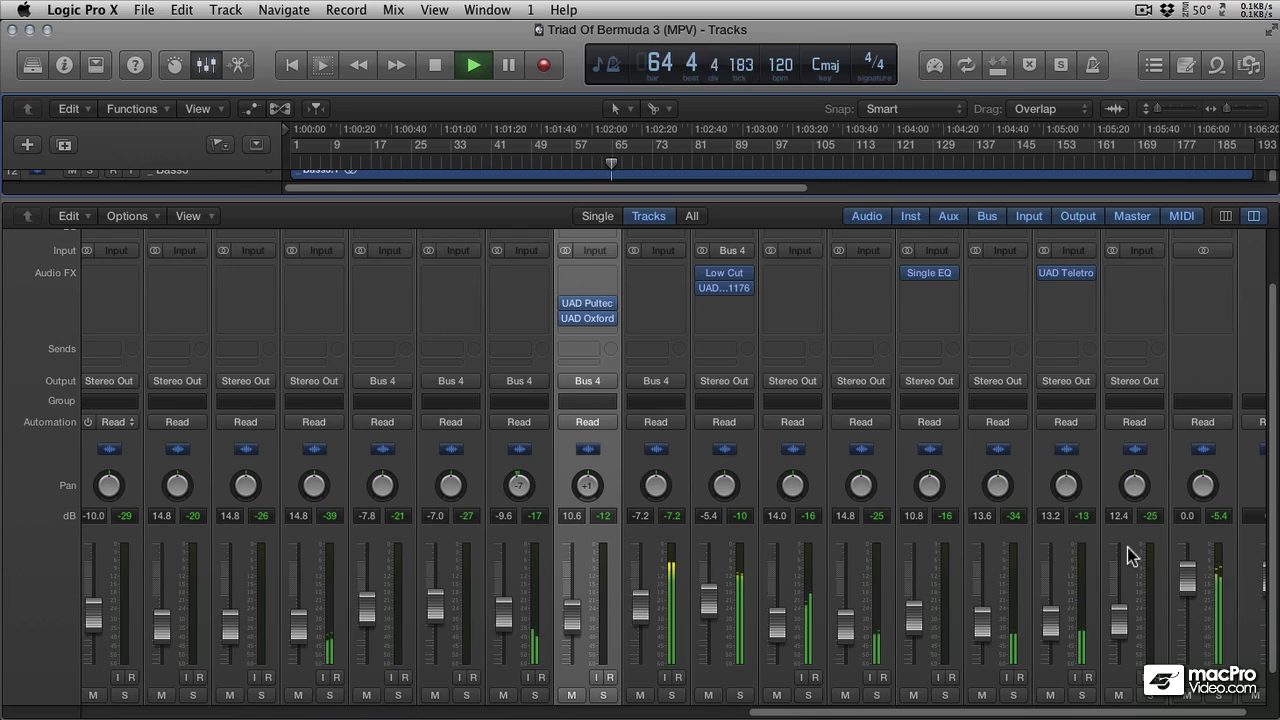
pyautogui.hscroll(2, 1127, 547)
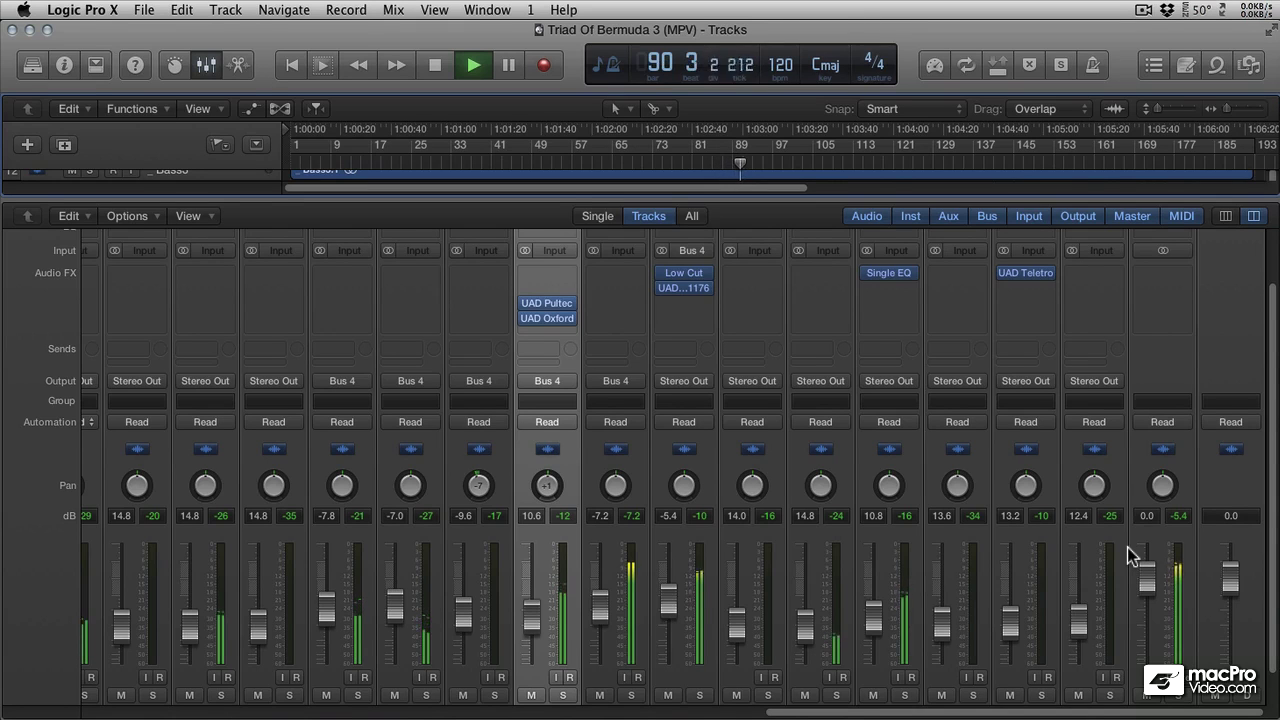
pyautogui.hscroll(-3, 1127, 547)
pyautogui.hscroll(-5, 1127, 547)
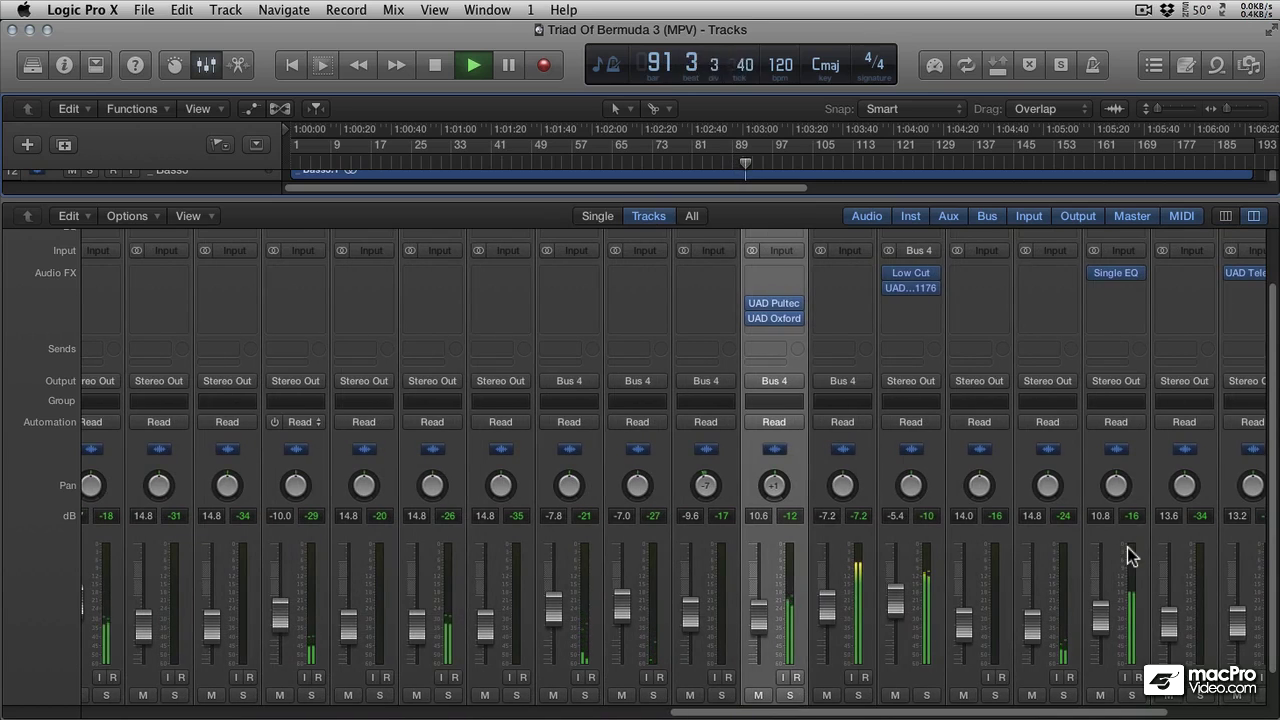
pyautogui.hscroll(3, 1127, 547)
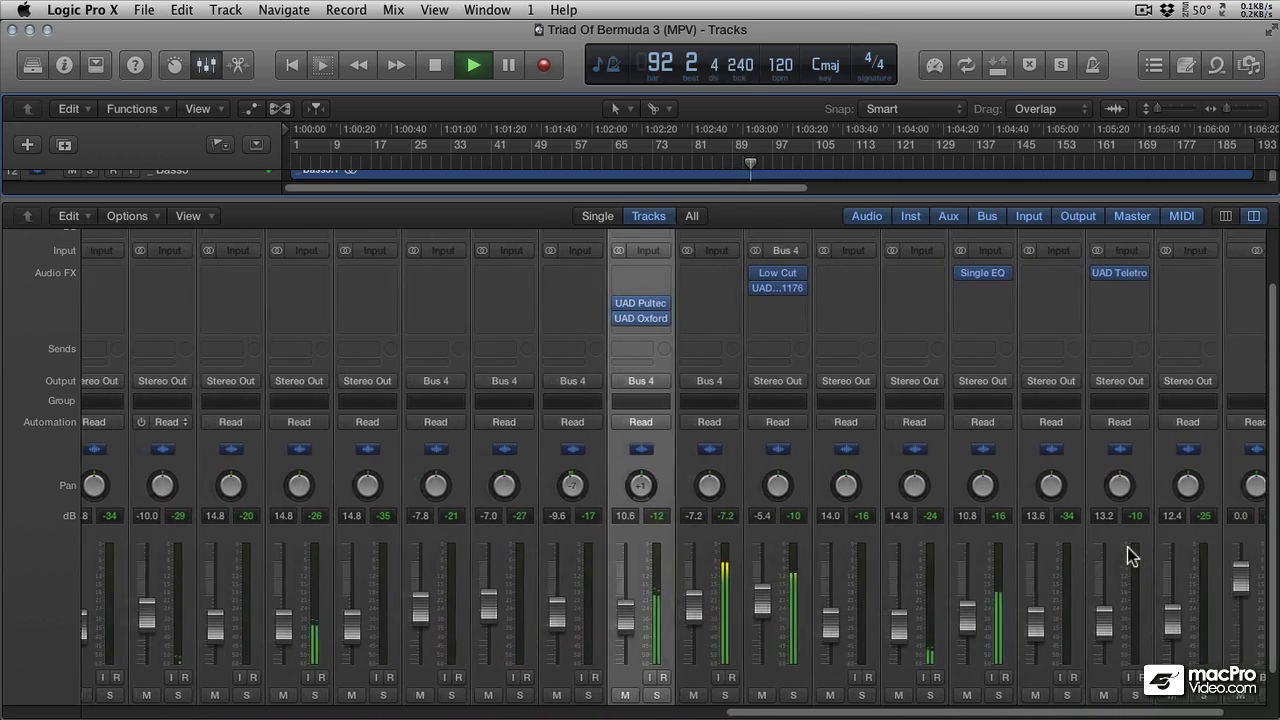
pyautogui.hscroll(2, 1127, 547)
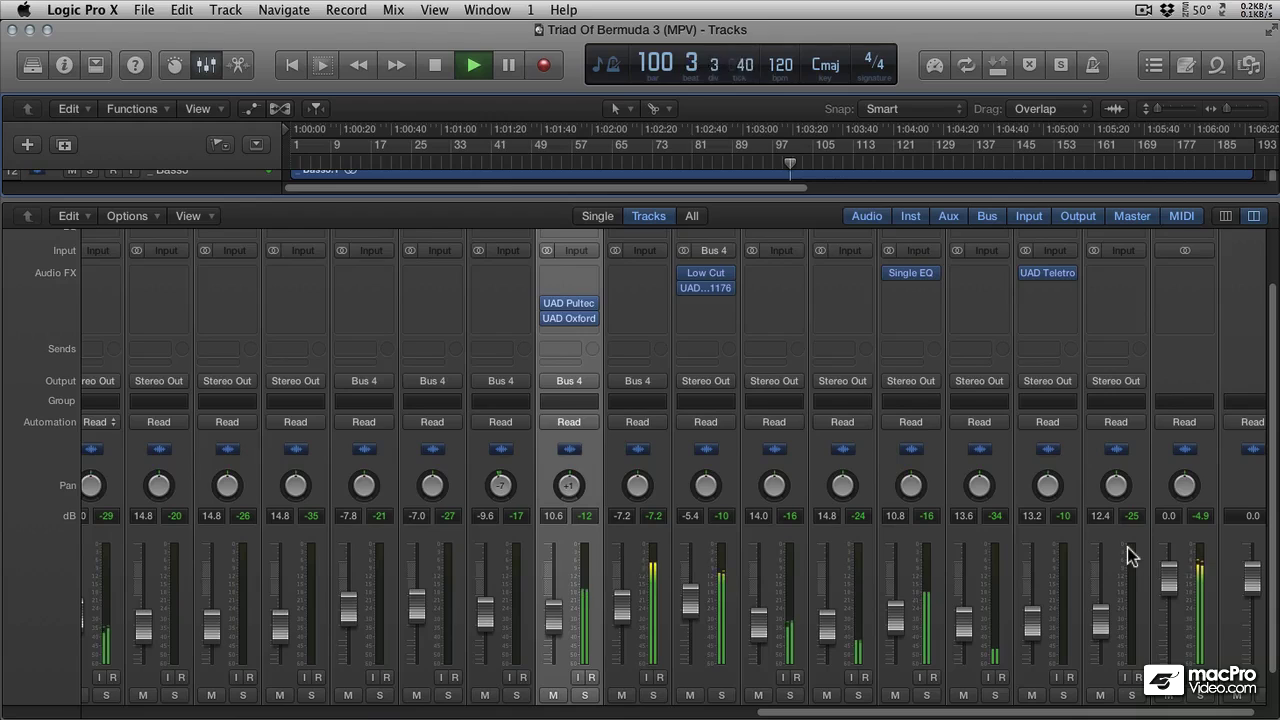
pyautogui.hscroll(1, 1127, 547)
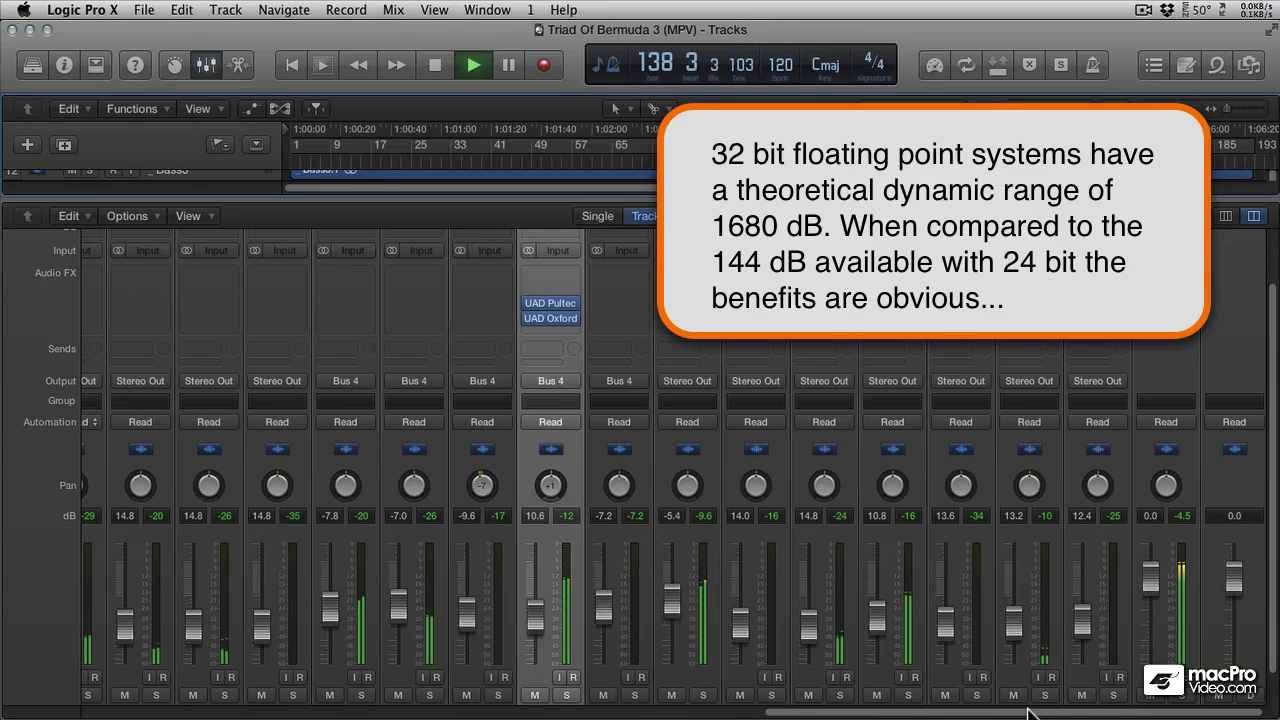
pyautogui.hscroll(-5, 1028, 712)
pyautogui.hscroll(-5, 1028, 712)
pyautogui.hscroll(-5, 1028, 712)
pyautogui.hscroll(-5, 1028, 712)
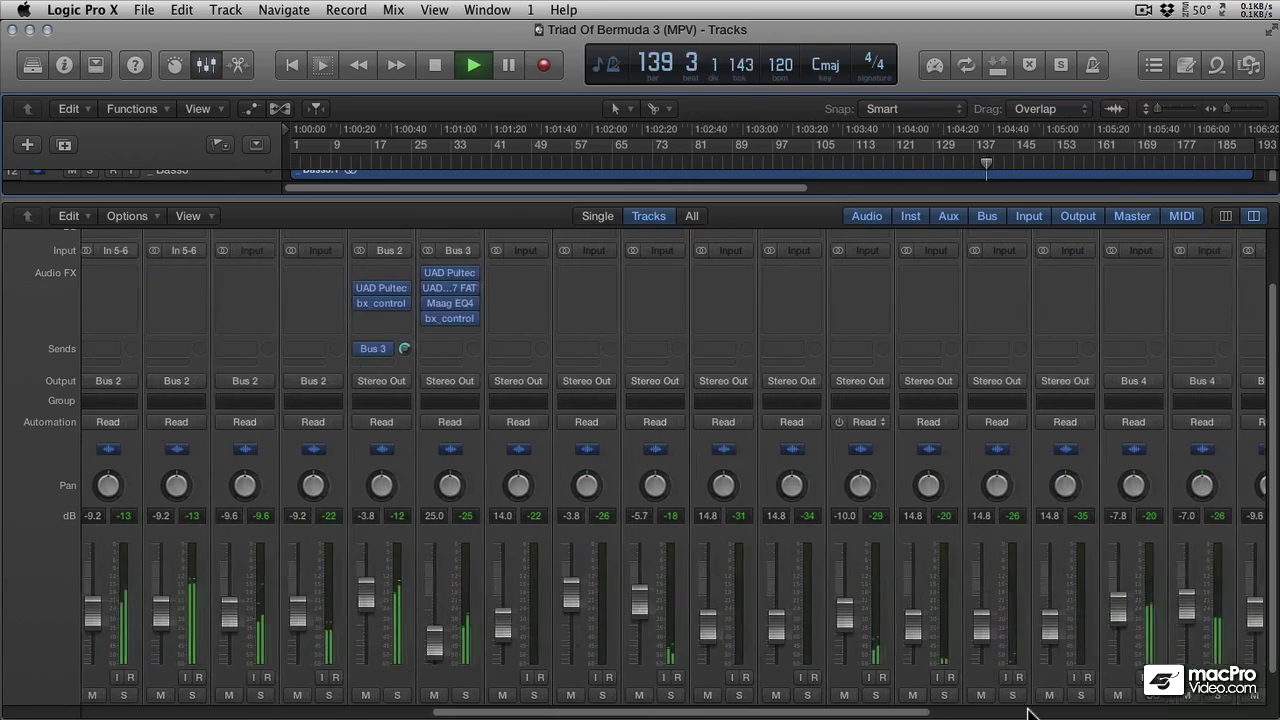
pyautogui.hscroll(-2, 1028, 712)
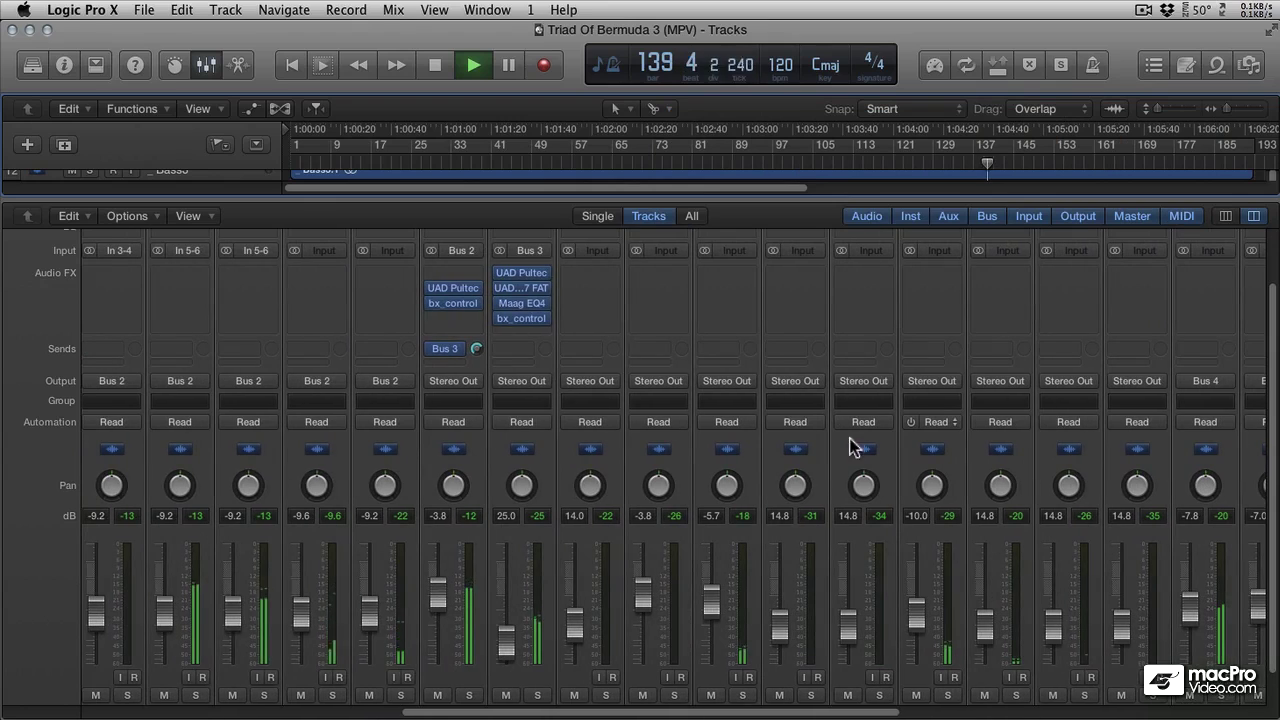
pyautogui.click(528, 290)
pyautogui.click(606, 303)
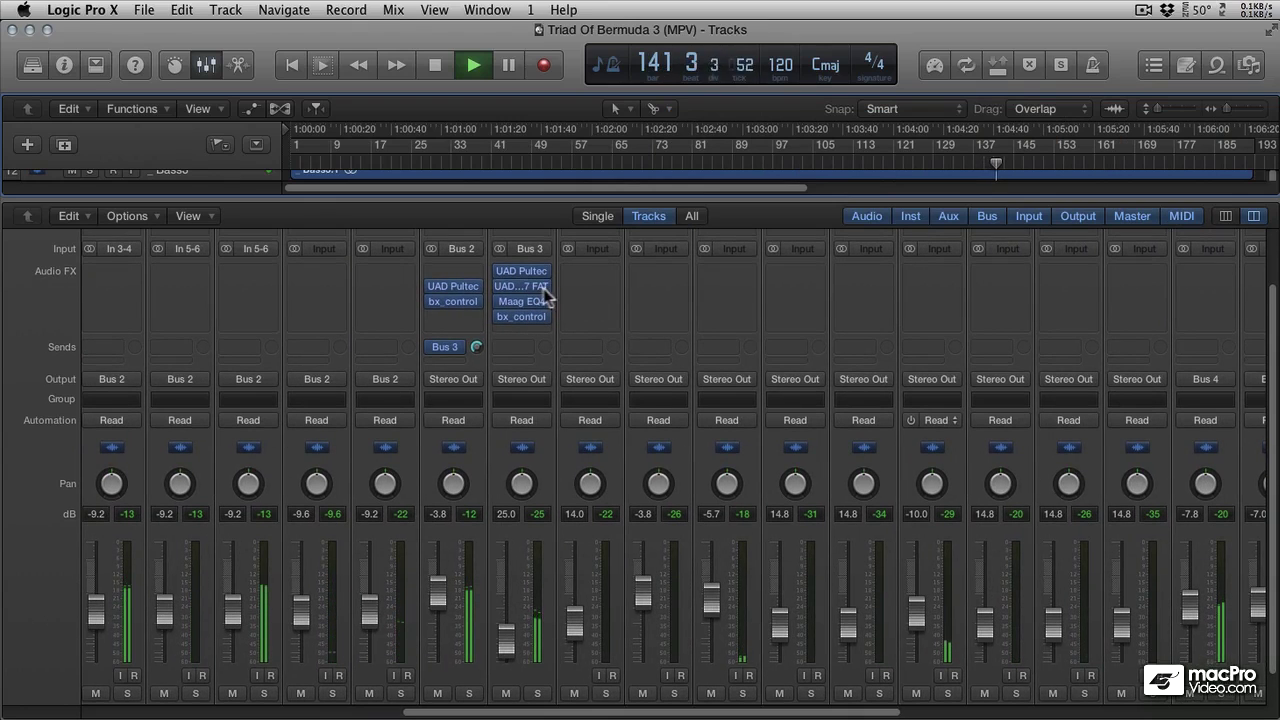
pyautogui.click(525, 285)
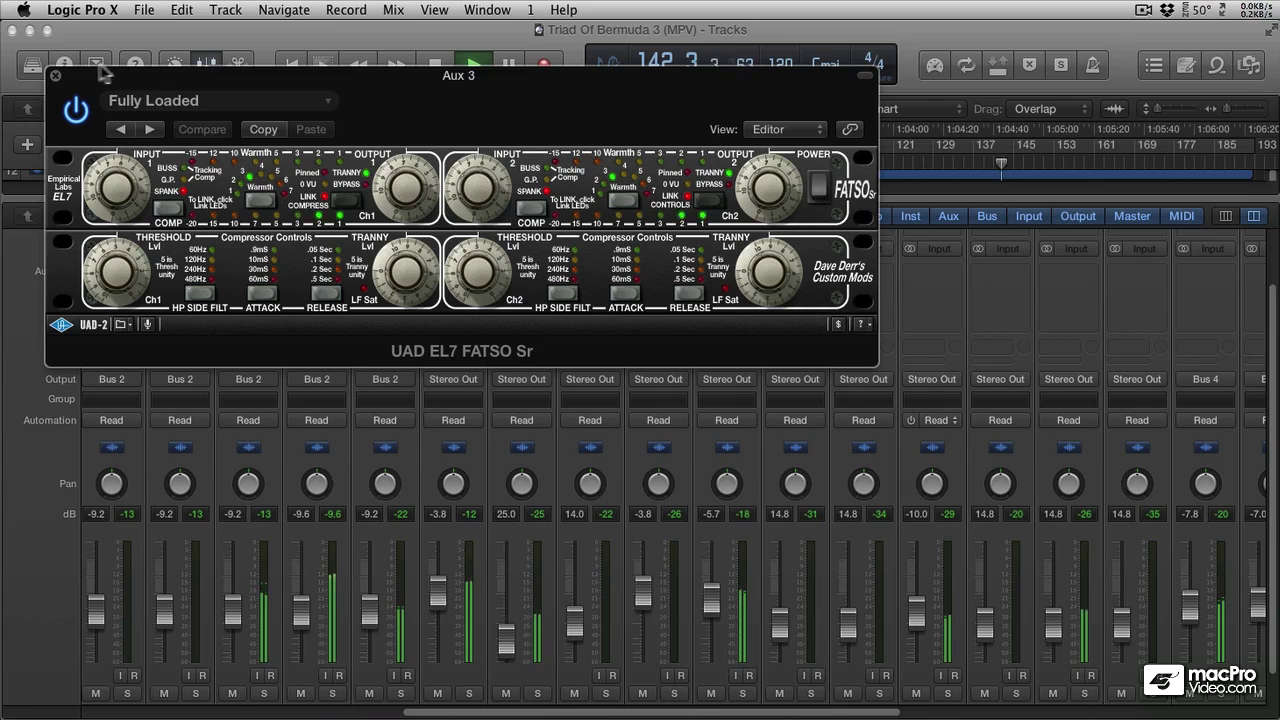
pyautogui.click(57, 74)
pyautogui.hscroll(-1, 499, 275)
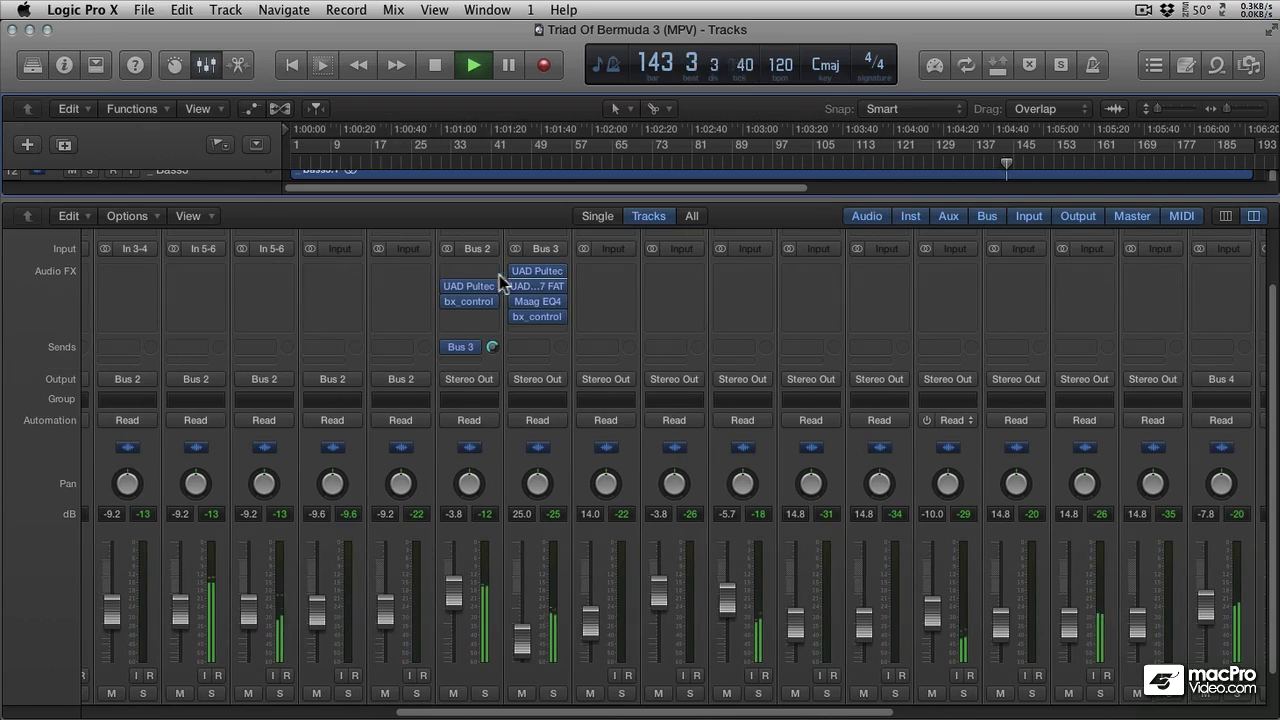
pyautogui.click(469, 301)
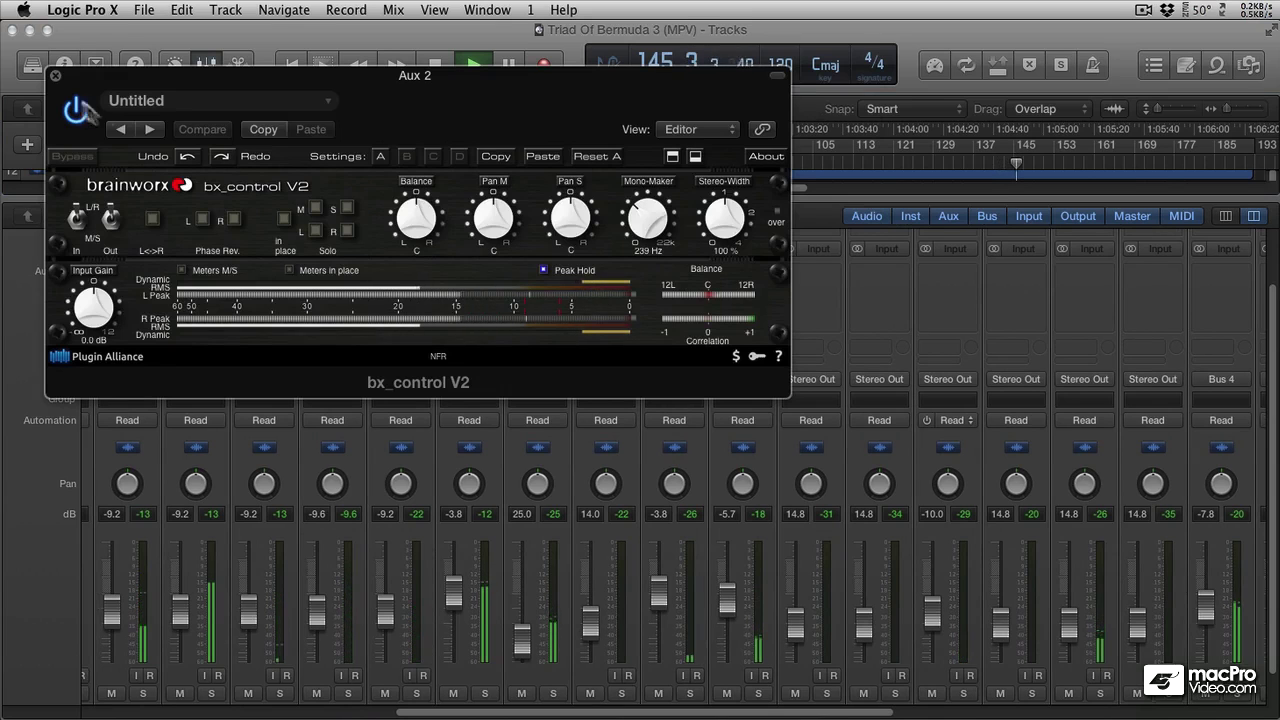
pyautogui.click(56, 75)
pyautogui.hscroll(2, 491, 417)
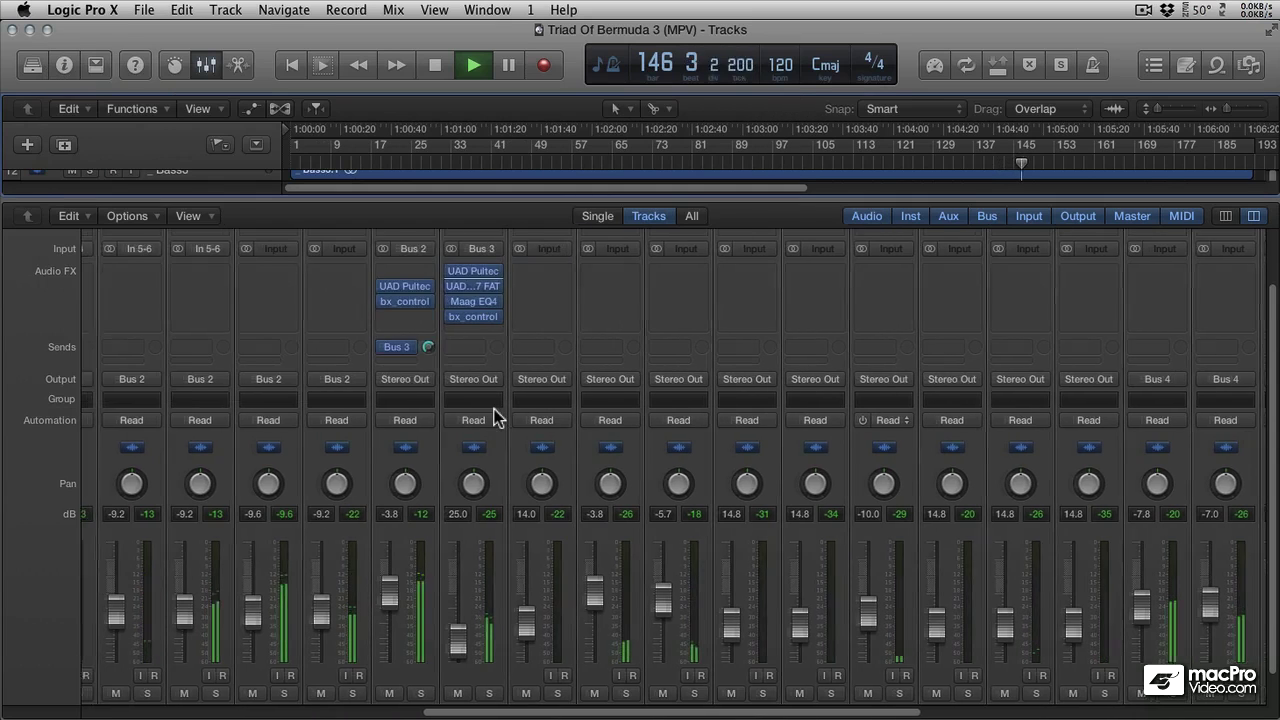
pyautogui.scroll(3, 493, 417)
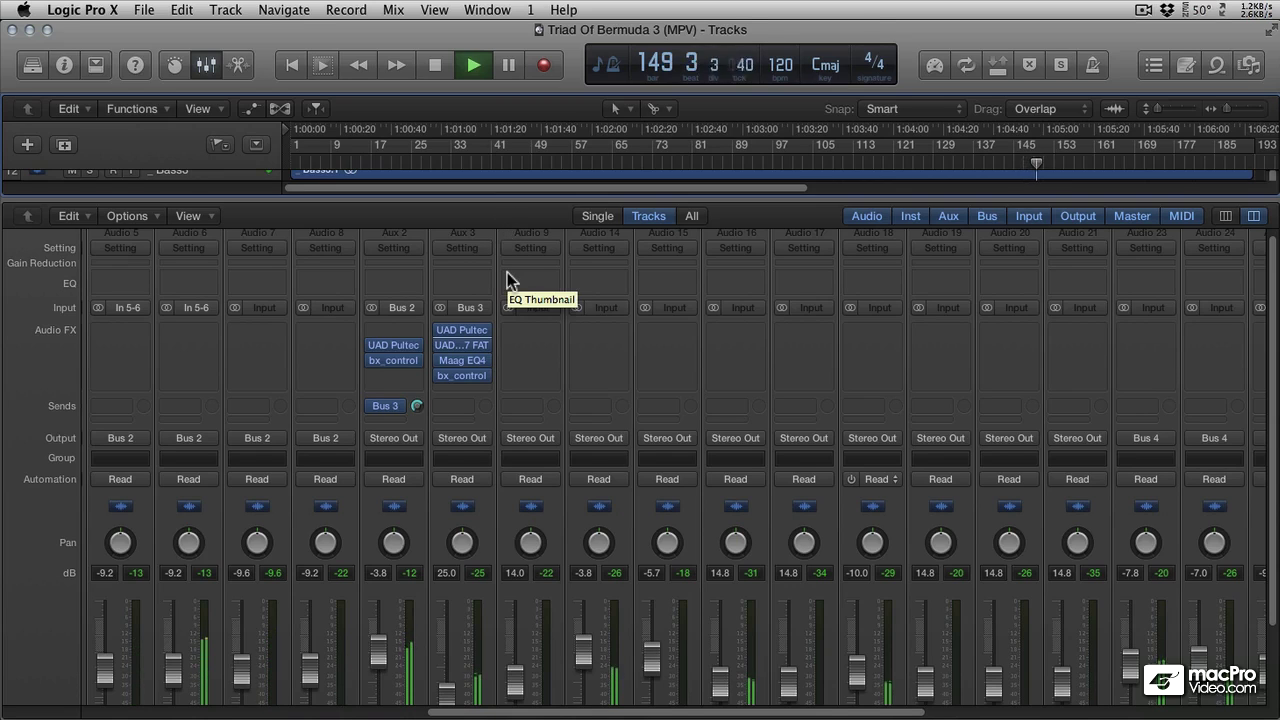
pyautogui.scroll(-2, 507, 279)
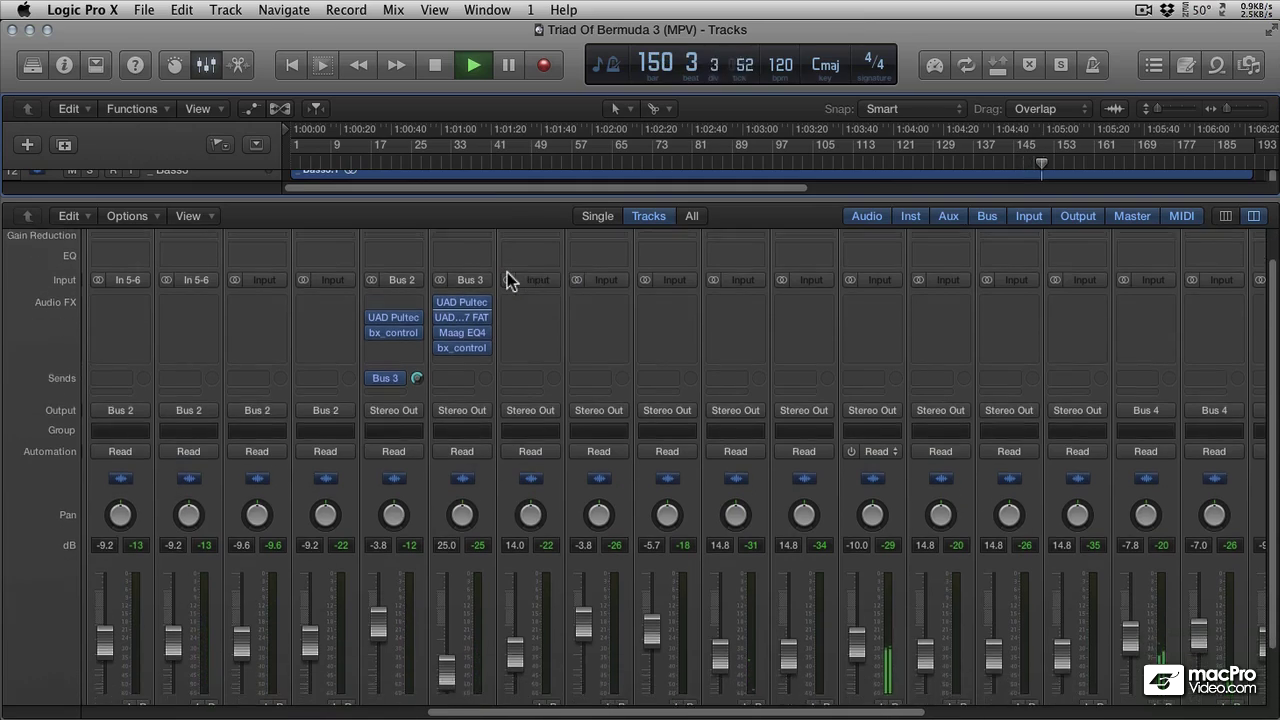
pyautogui.scroll(-2, 507, 272)
pyautogui.hscroll(10, 507, 272)
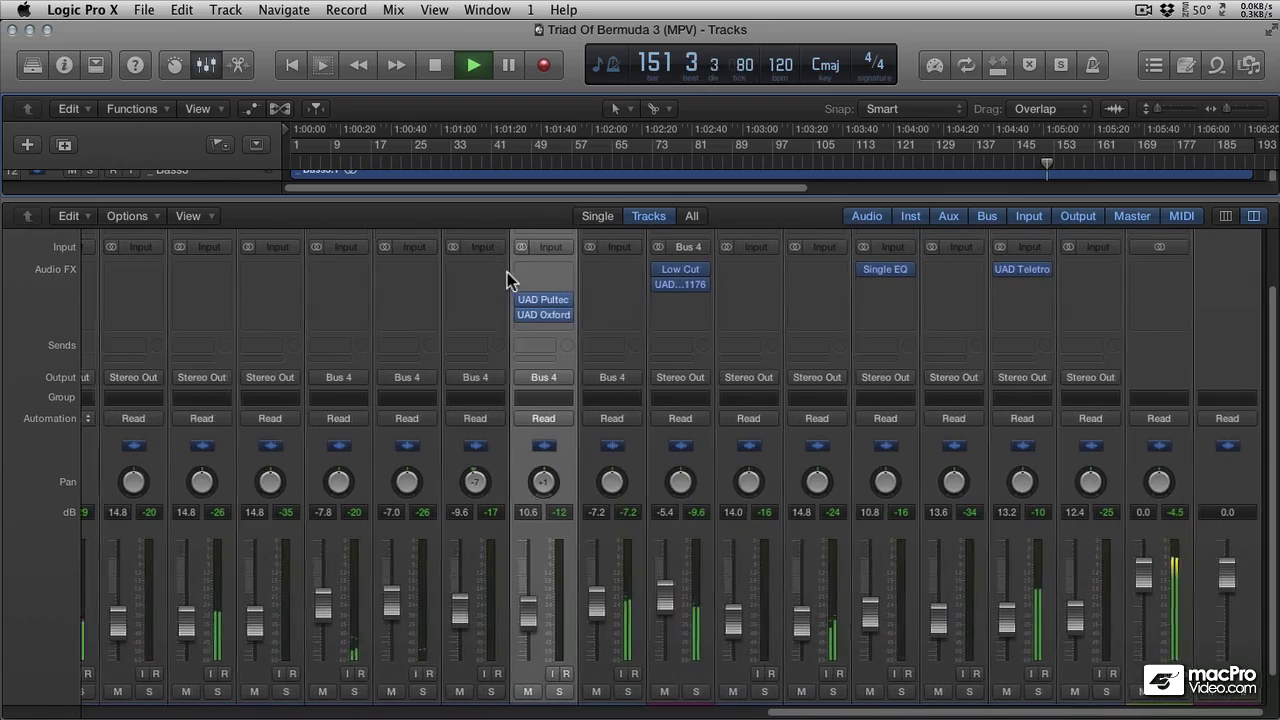